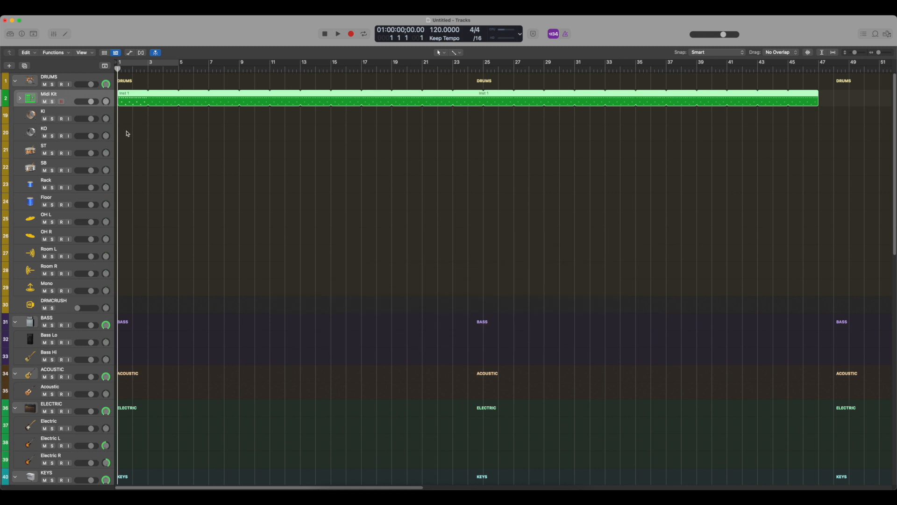
- Create three new tracks below Midi Kit with duplicate settings
key(super+d)
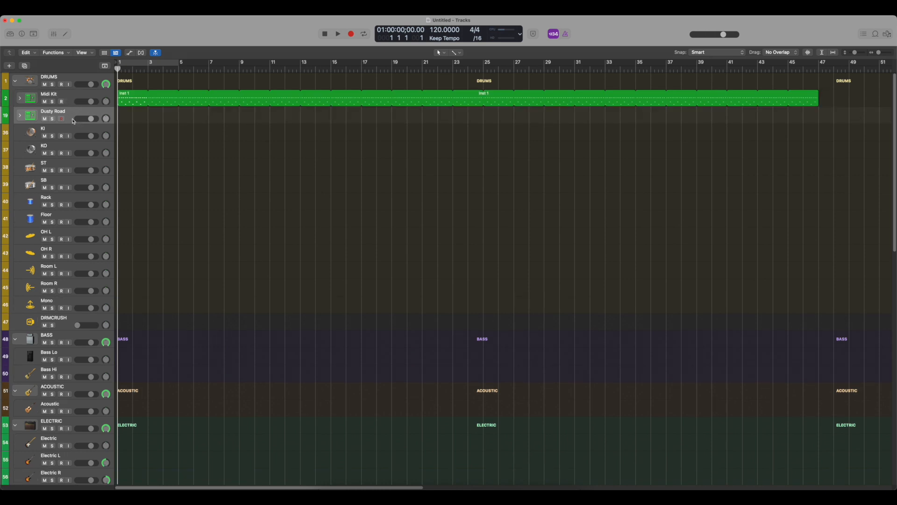
key(super+d)
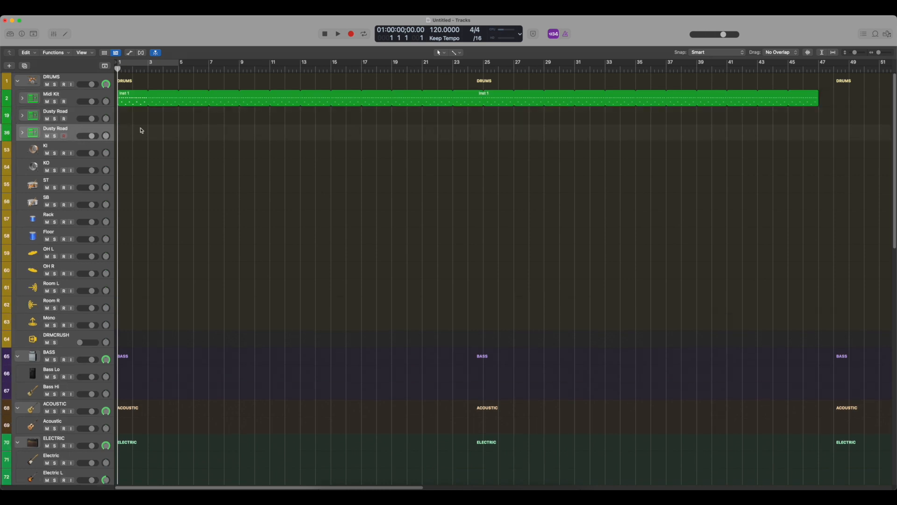
key(super+d)
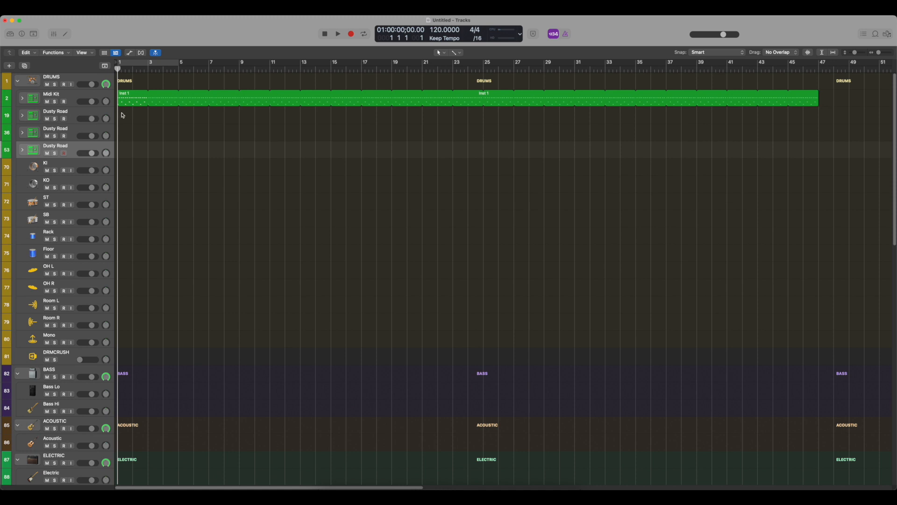
- Copy the looped Midi Kit region onto each of the three duplicate tracks, starting at bar 1
click(71, 101)
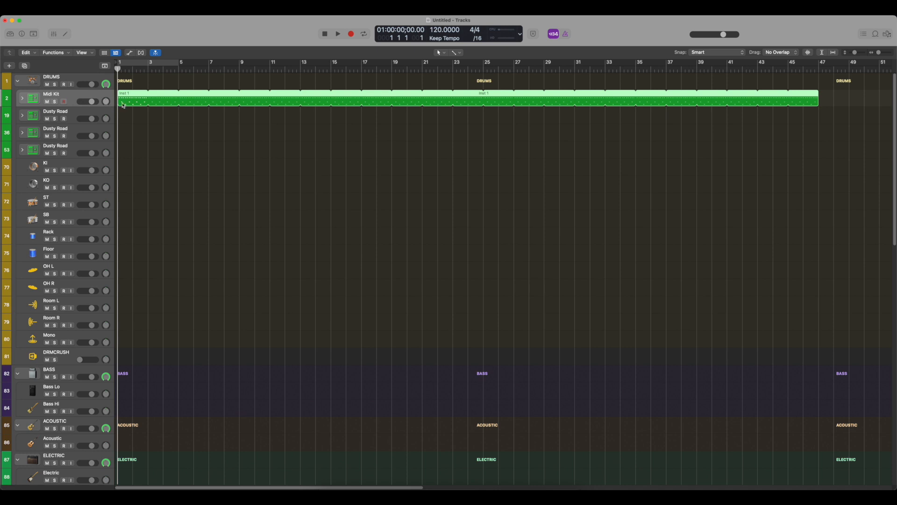
click(70, 122)
key(super+v)
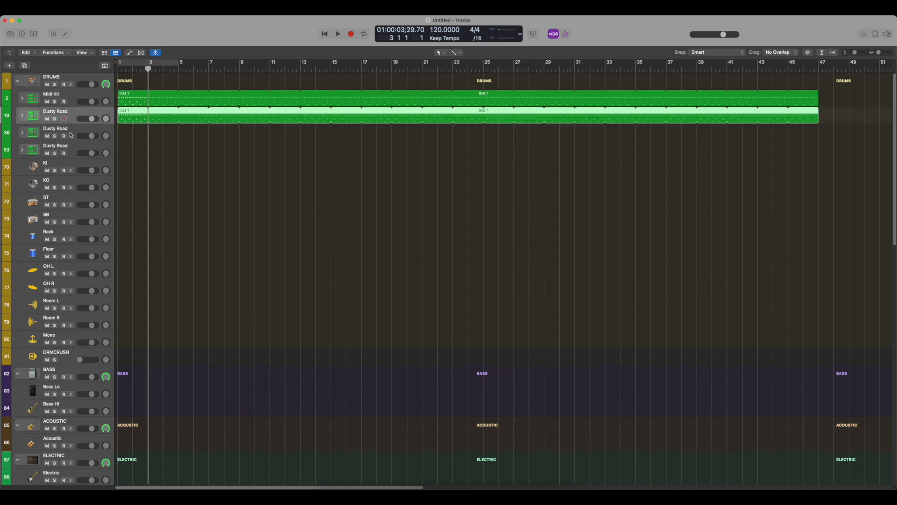
click(72, 132)
key(super+v)
key(super+z)
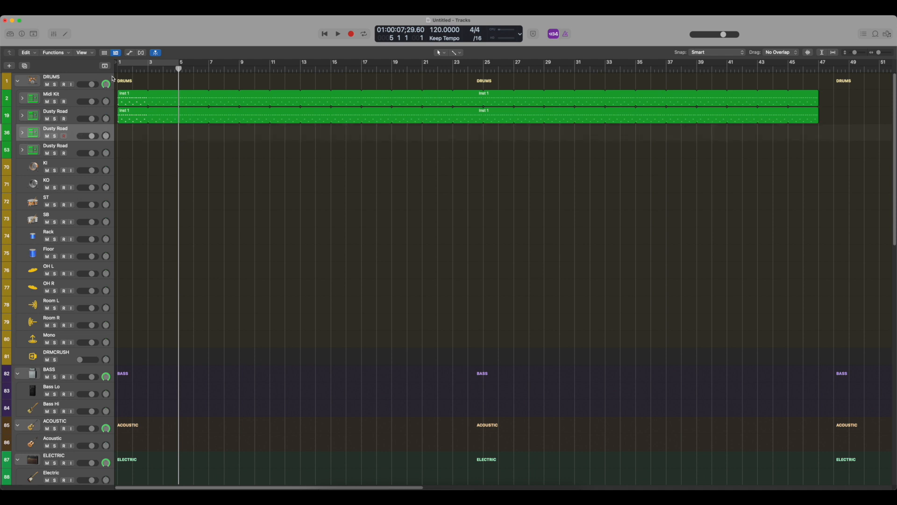
key(super+shift+z)
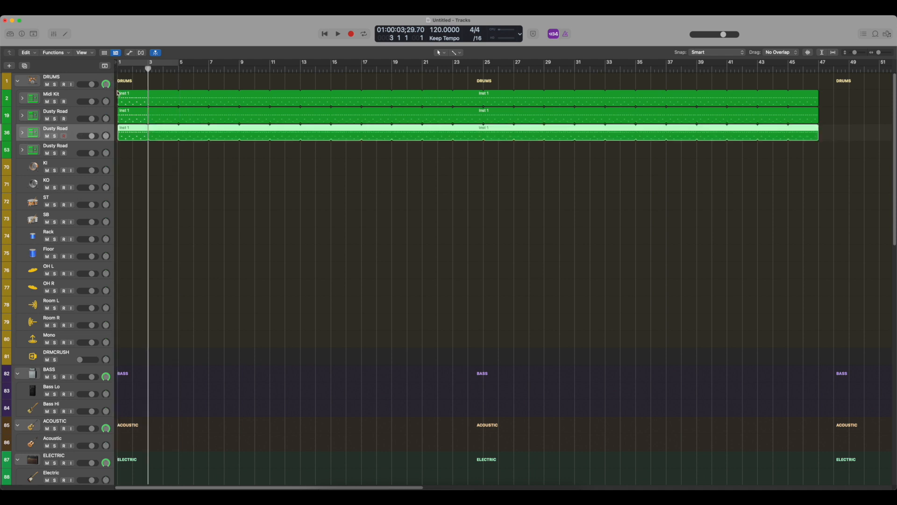
click(75, 151)
key(super+v)
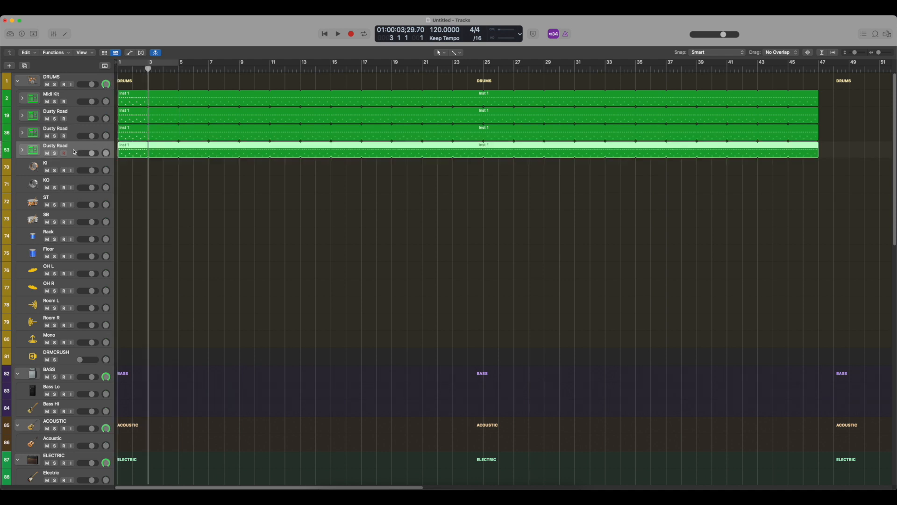
click(162, 194)
- Delete all the hi-hat notes from the original Midi Kit region in the Piano Roll
click(121, 99)
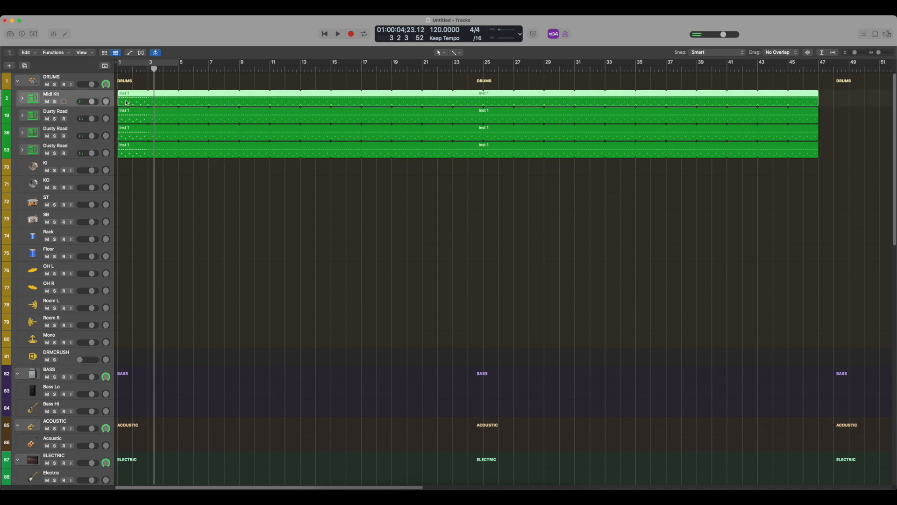
double_click(127, 102)
drag(234, 342, 217, 173)
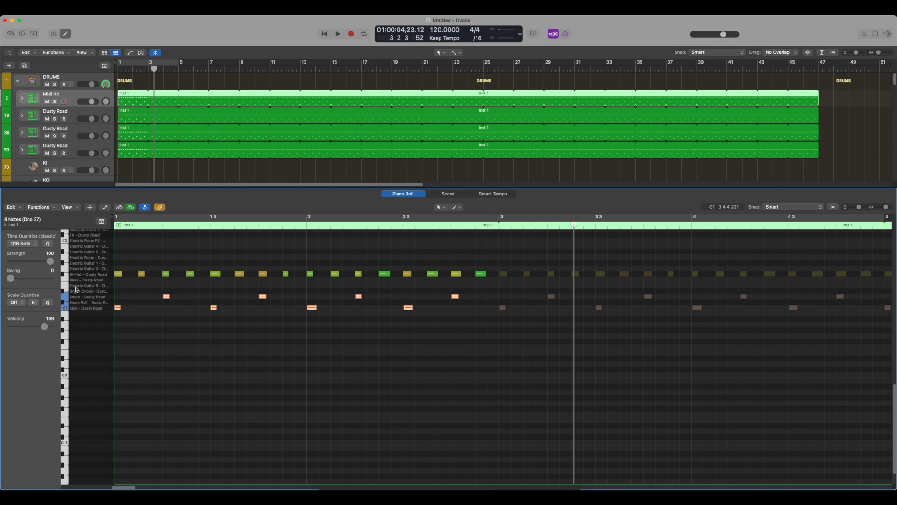
click(64, 275)
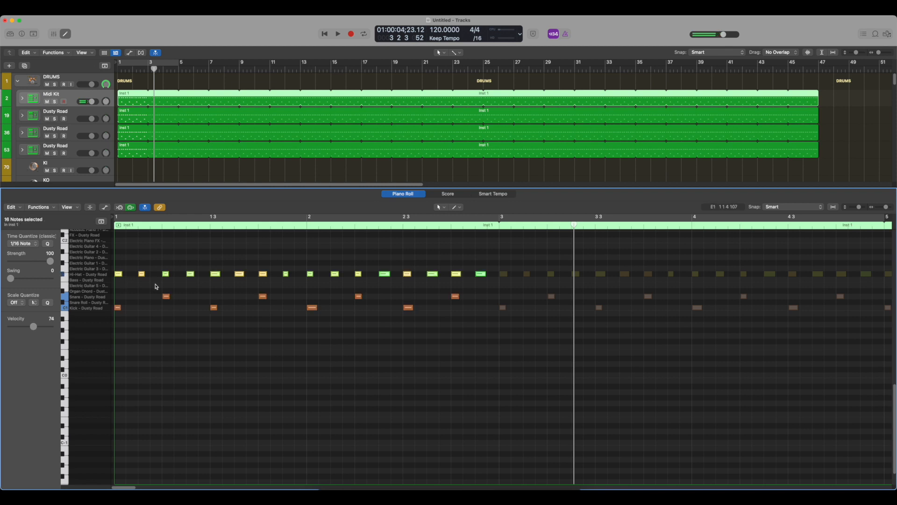
key(Delete)
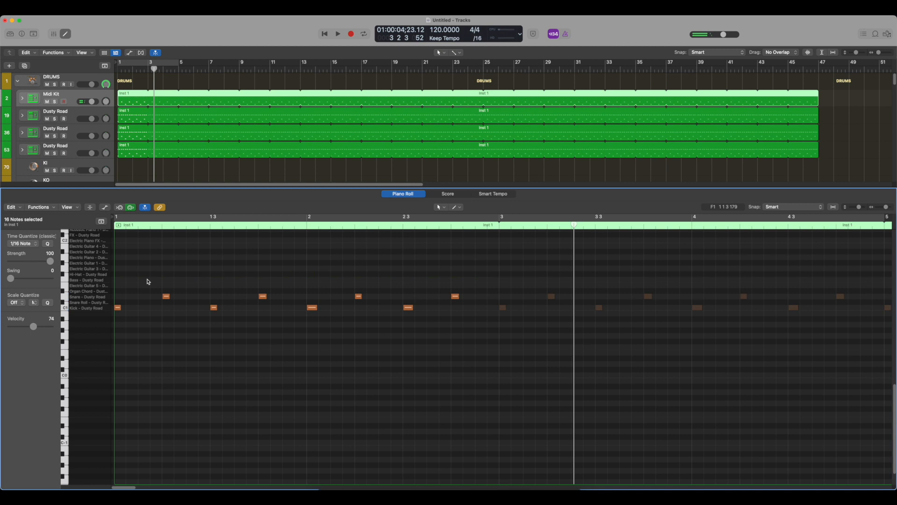
- Delete all hi-hat and kick notes from the region on the first Dusty Road track
click(70, 117)
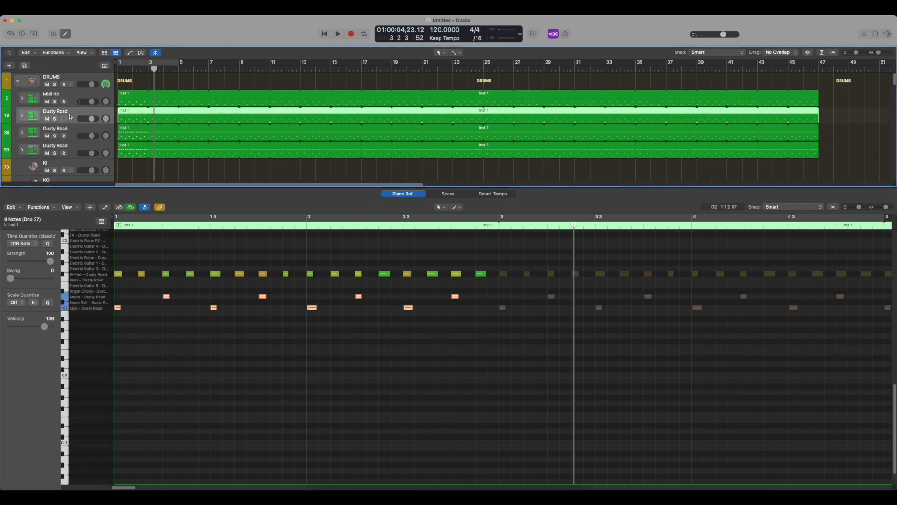
click(67, 278)
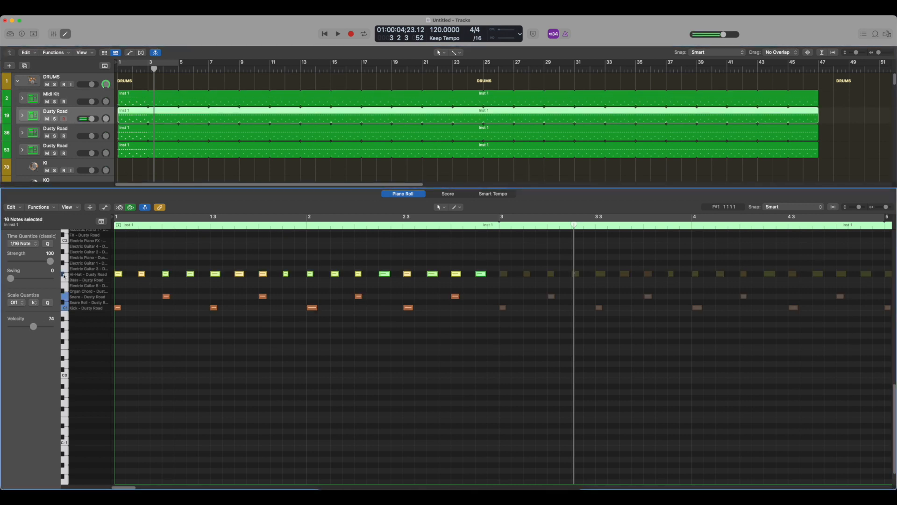
key(Delete)
click(66, 308)
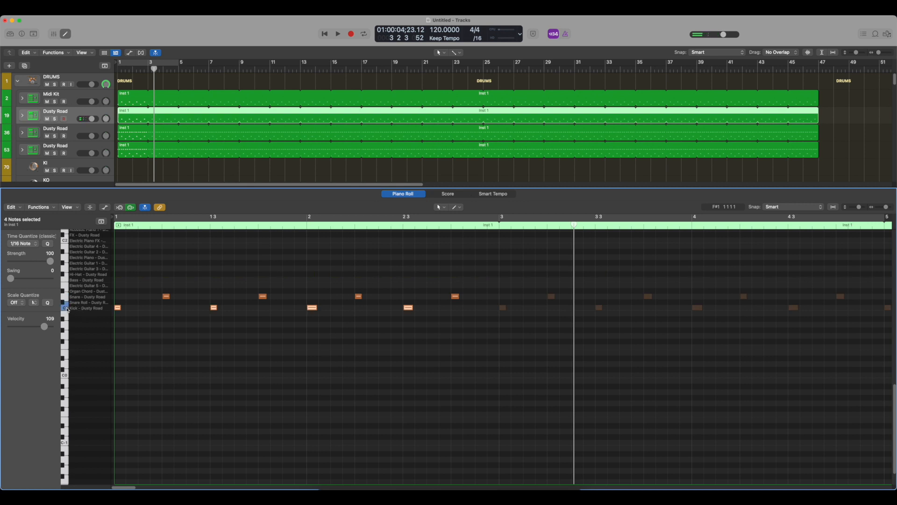
- Delete all the snare notes from the original Midi Kit region
click(69, 101)
click(67, 296)
key(Delete)
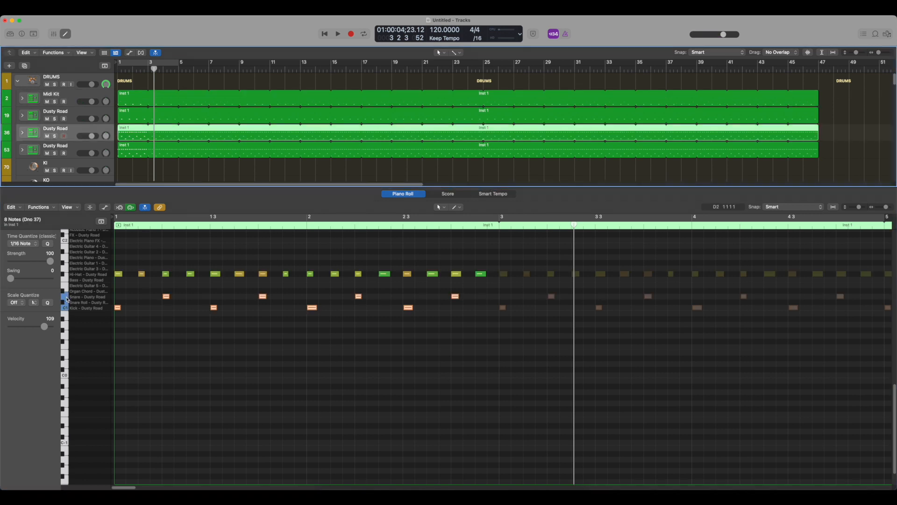
- Delete all kick and snare notes from the region on the second Dusty Road track, keeping its hi-hat notes
key(Delete)
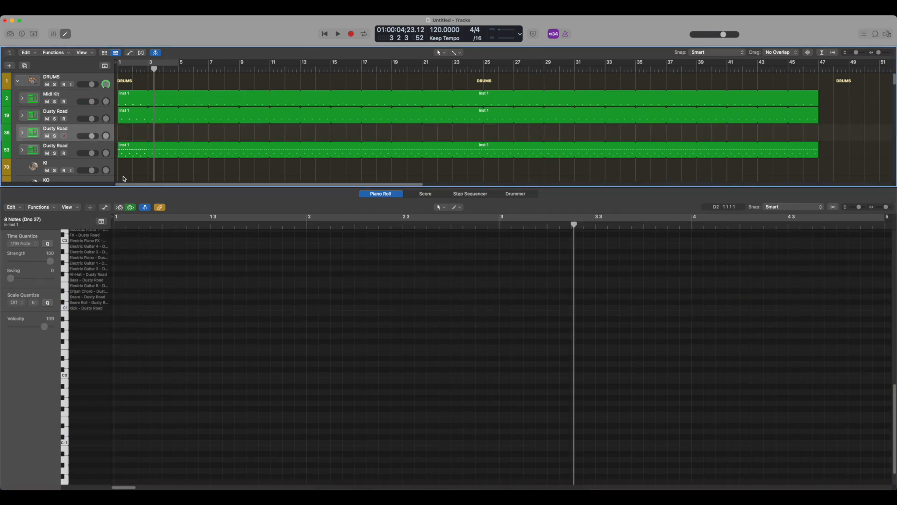
key(super+z)
click(140, 307)
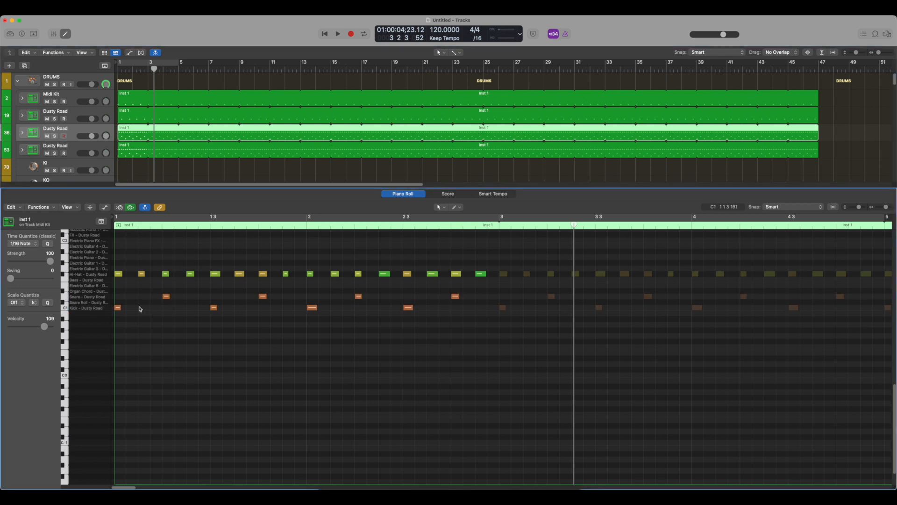
click(67, 308)
key(Delete)
click(67, 298)
key(Delete)
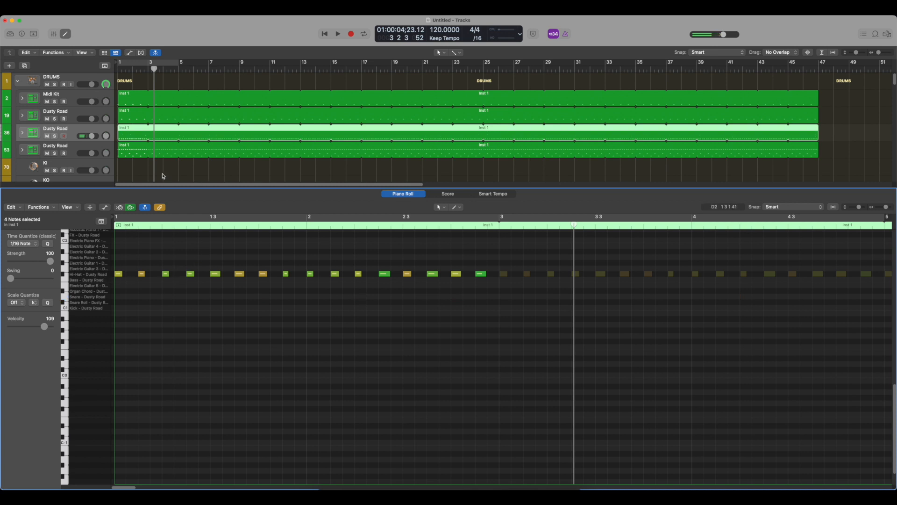
- Mute the third Dusty Road track, which holds the full pattern, and move it above the Midi Kit track
click(131, 156)
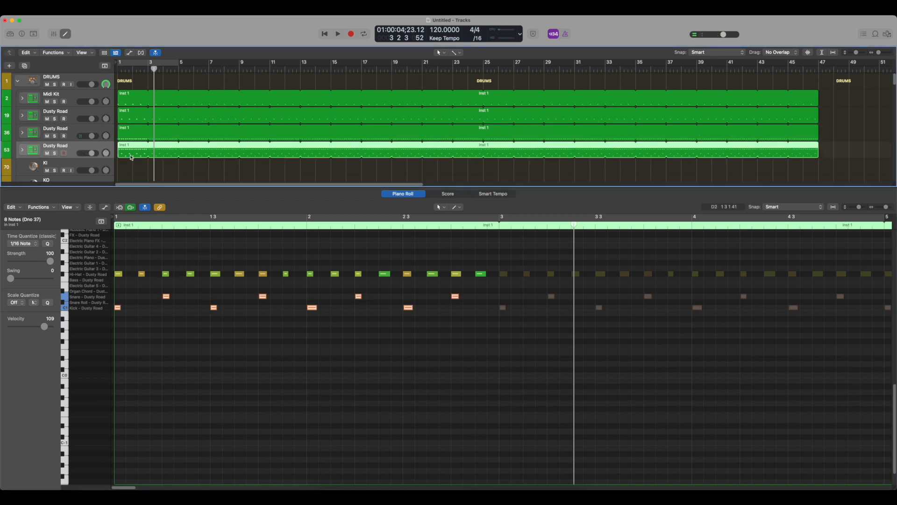
click(46, 154)
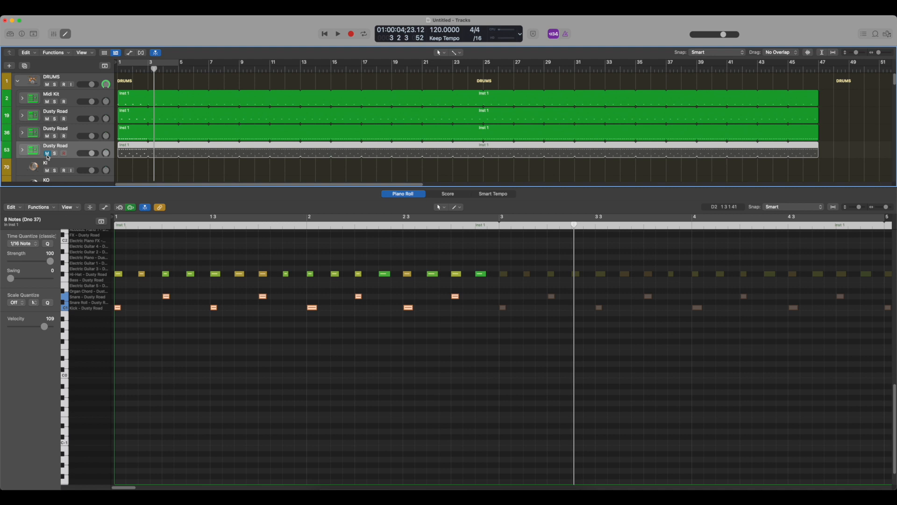
drag(62, 149, 66, 98)
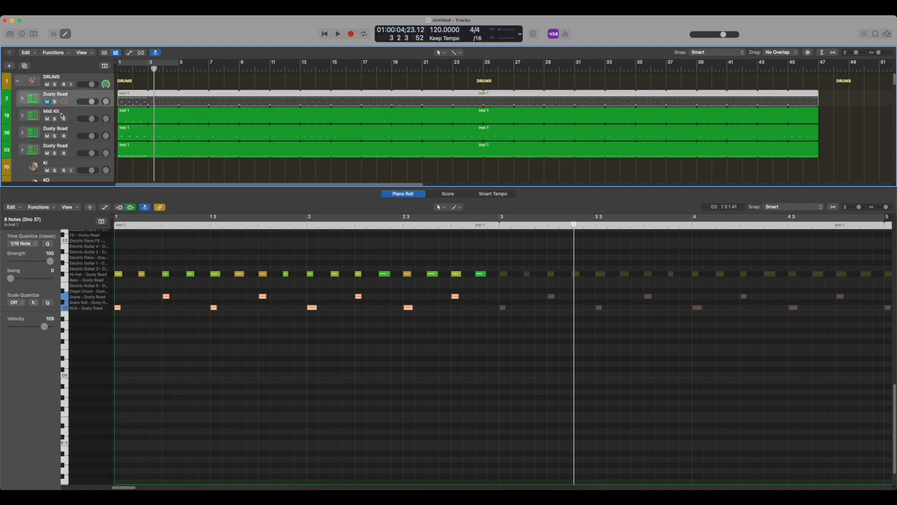
- Rename the four MIDI drum tracks, in order from the muted one, Midi Kit, Kick, Snare and HH
double_click(55, 94)
text(Midi Kit)
key(Tab)
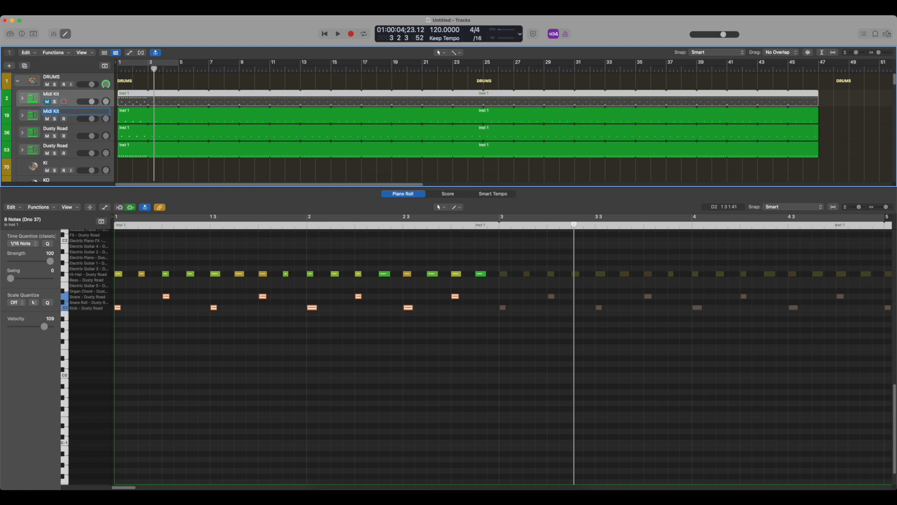
text(Kick)
key(Tab)
text(Snare)
key(Tab)
text(HH)
key(Return)
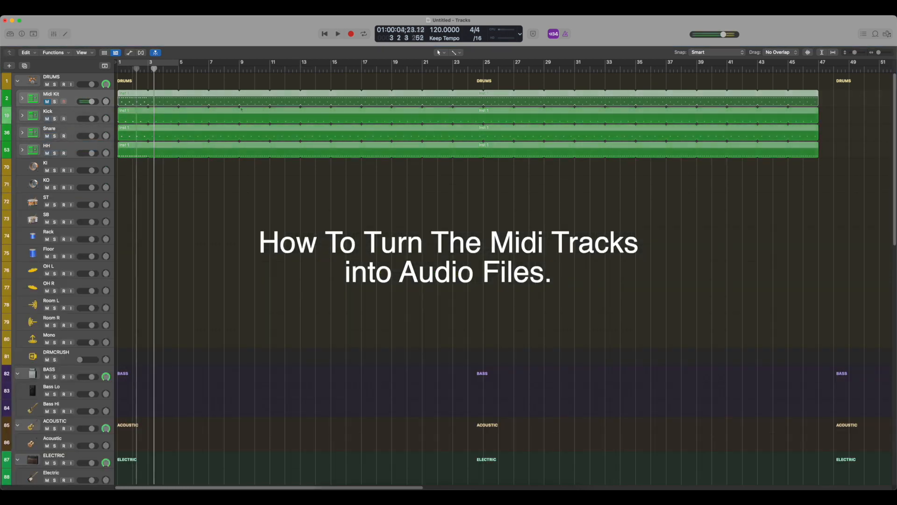
- Unmute the Kick, Snare and HH tracks and mute the Midi Kit track
click(195, 203)
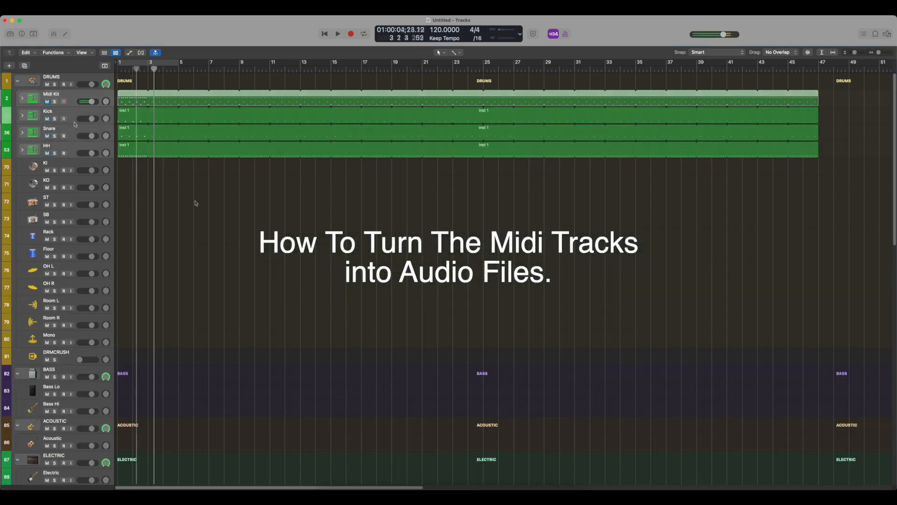
click(47, 119)
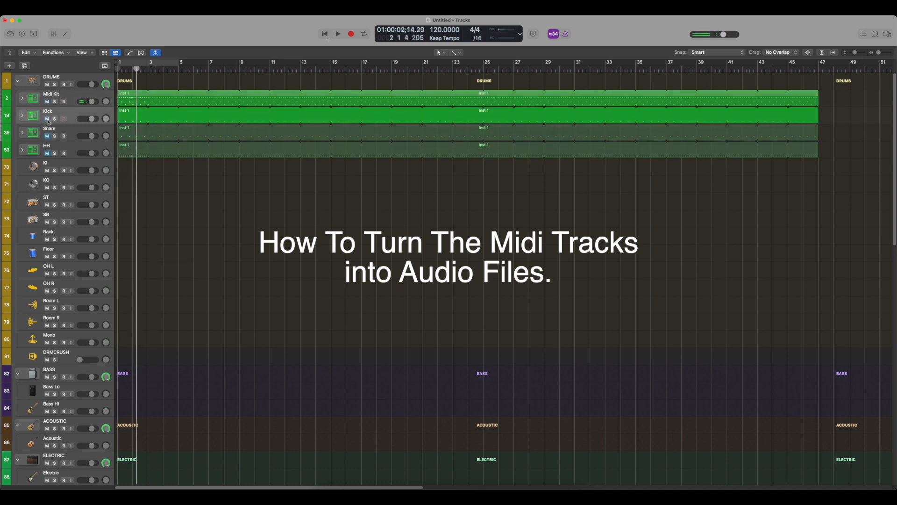
click(47, 136)
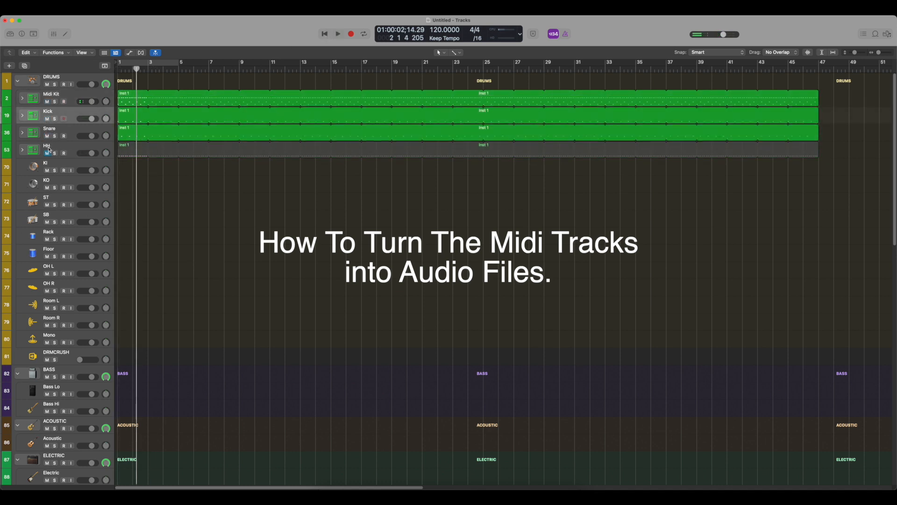
click(47, 153)
click(47, 101)
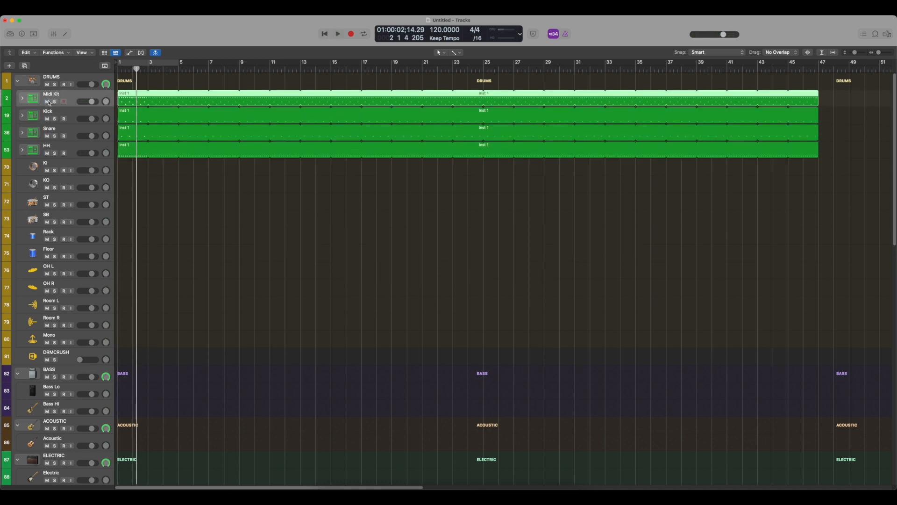
click(66, 114)
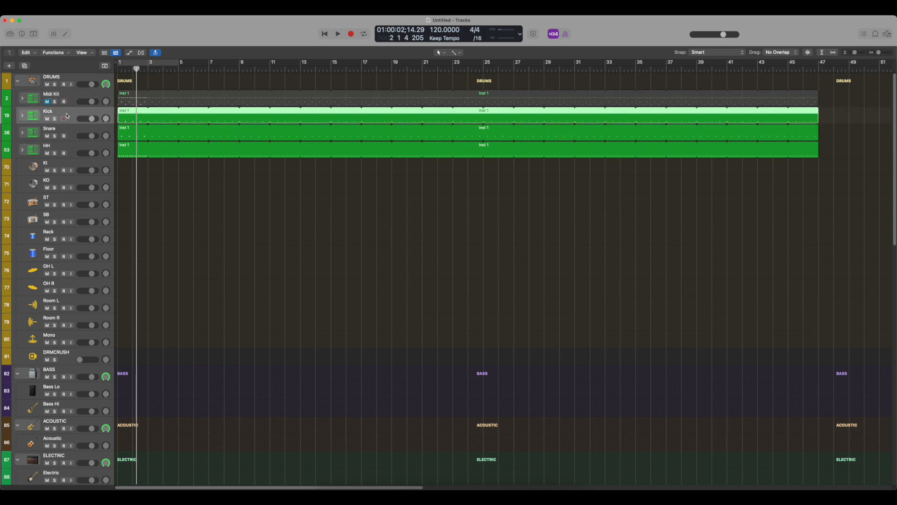
shift+click(66, 150)
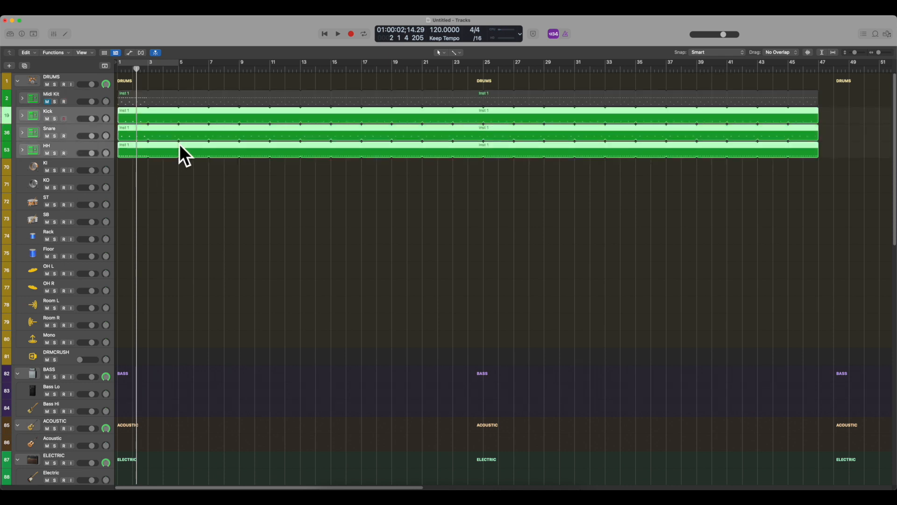
click(172, 187)
right_click(75, 115)
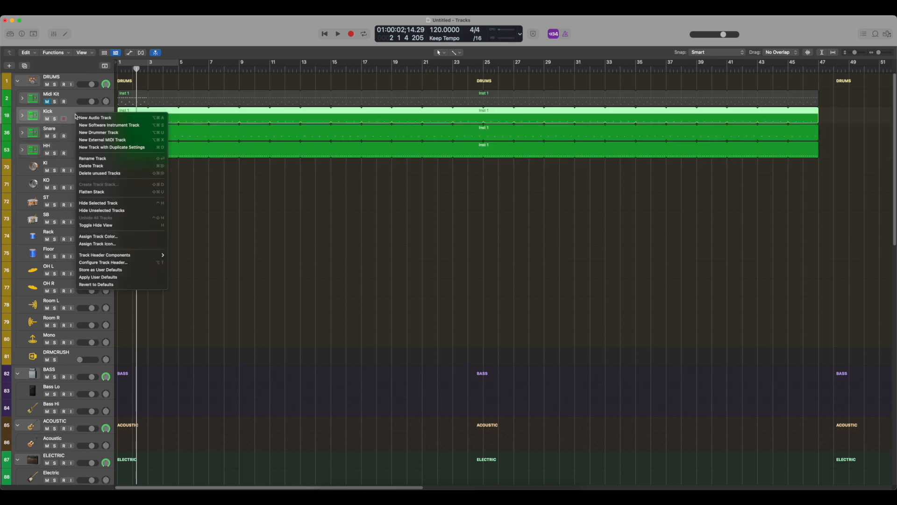
click(75, 114)
- Bounce the Kick track's MIDI region in place to a new track named Kick, with the source muted and Normalize off
right_click(132, 112)
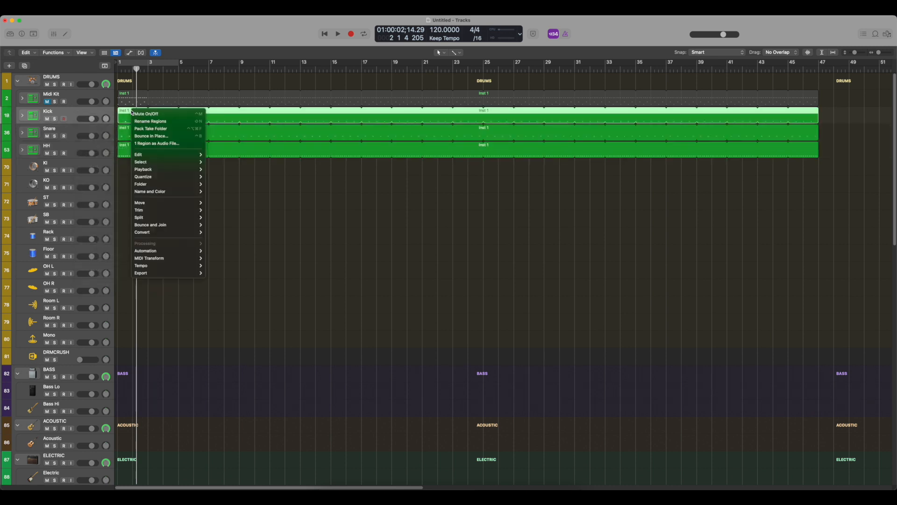
click(147, 137)
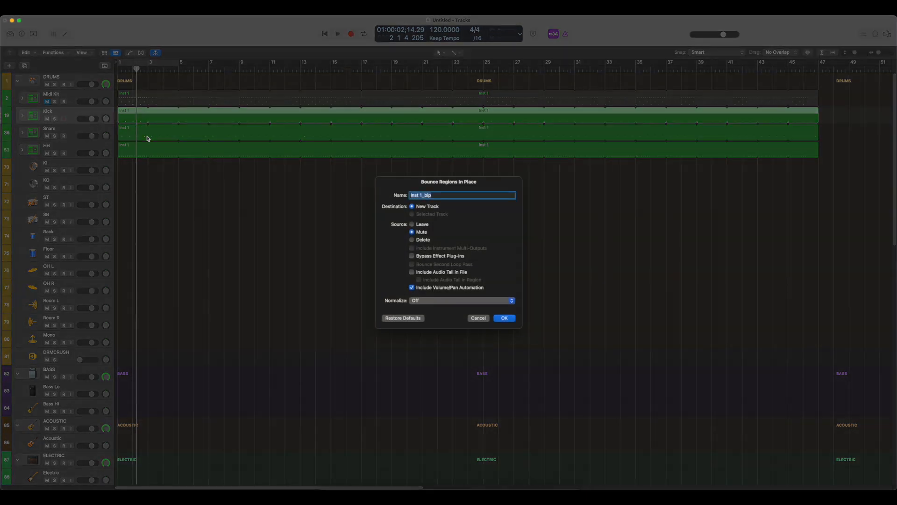
text(Kick)
click(422, 301)
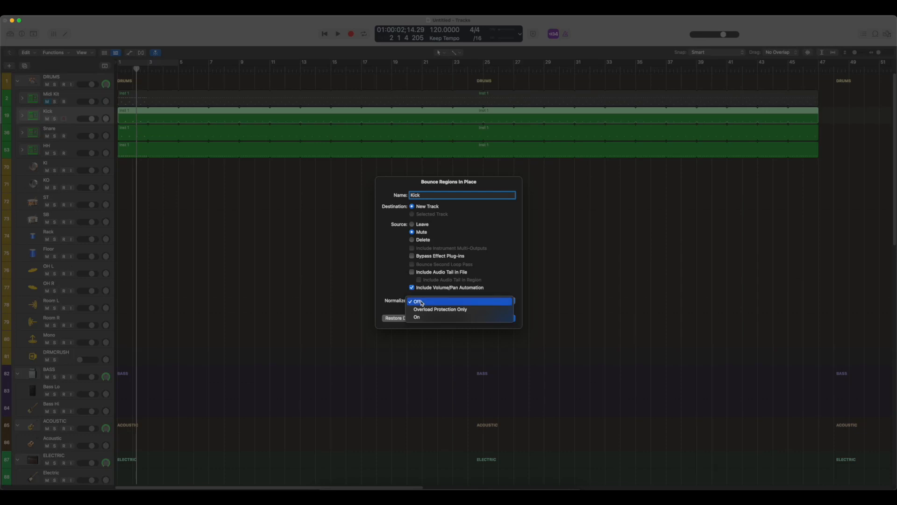
click(422, 302)
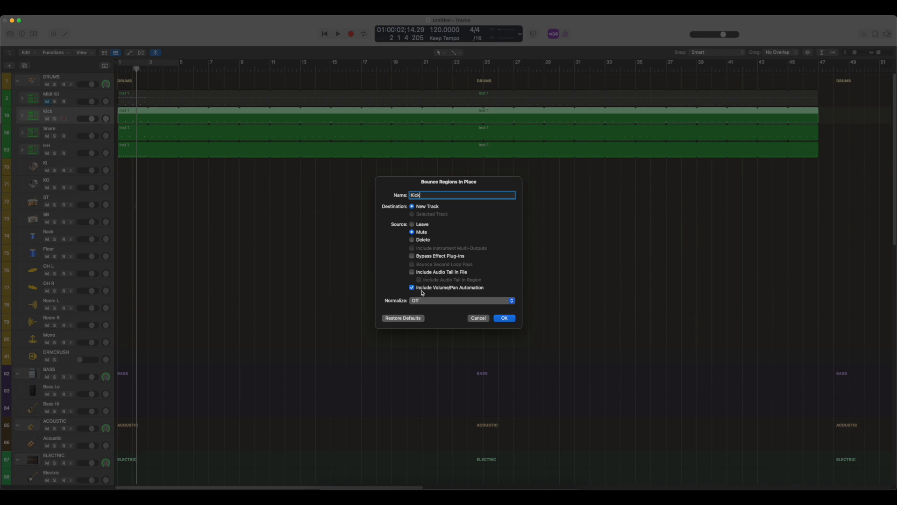
key(Return)
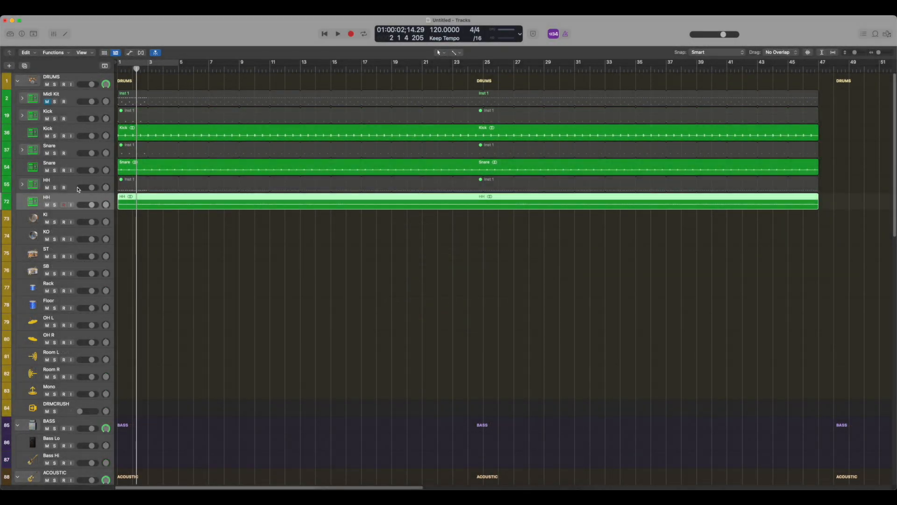
- Group the bounced Kick, Snare and HH audio tracks together directly below the HH MIDI track
mouse_move(68, 197)
mouse_down()
mouse_move(77, 149)
mouse_move(70, 168)
mouse_move(80, 200)
mouse_up()
shift+click(72, 165)
shift+click(64, 130)
click(154, 233)
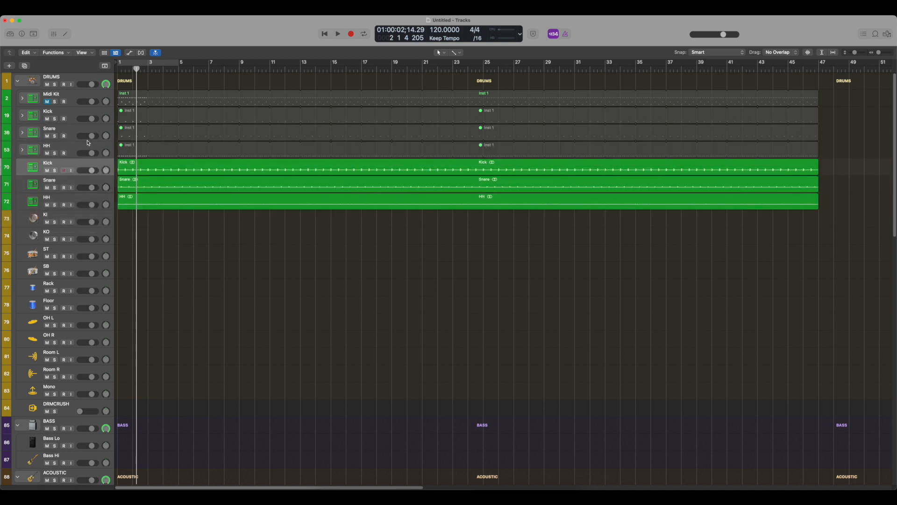
- Rename the Kick, Snare and HH MIDI source tracks Midi Kick, Midi Snare and Midi HH
click(53, 114)
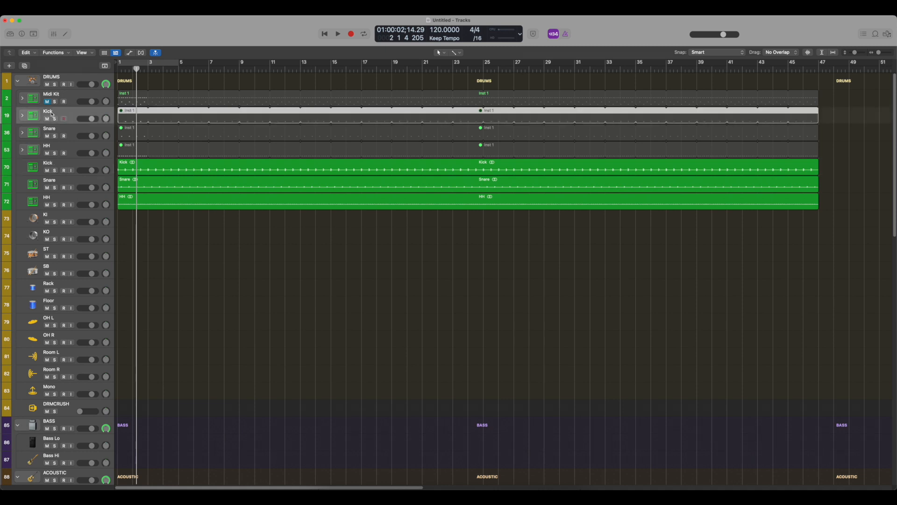
double_click(50, 112)
text(Midi Kick)
key(Tab)
text(Mic)
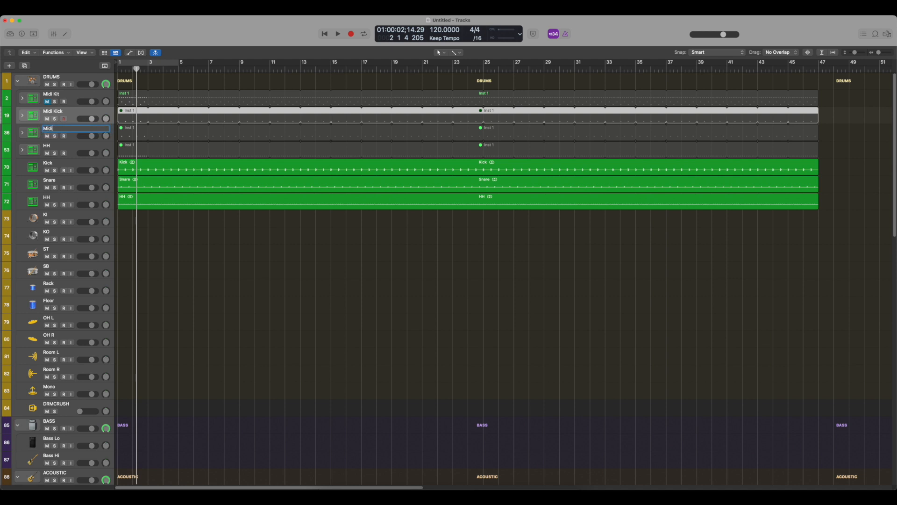
key(Tab)
text(M)
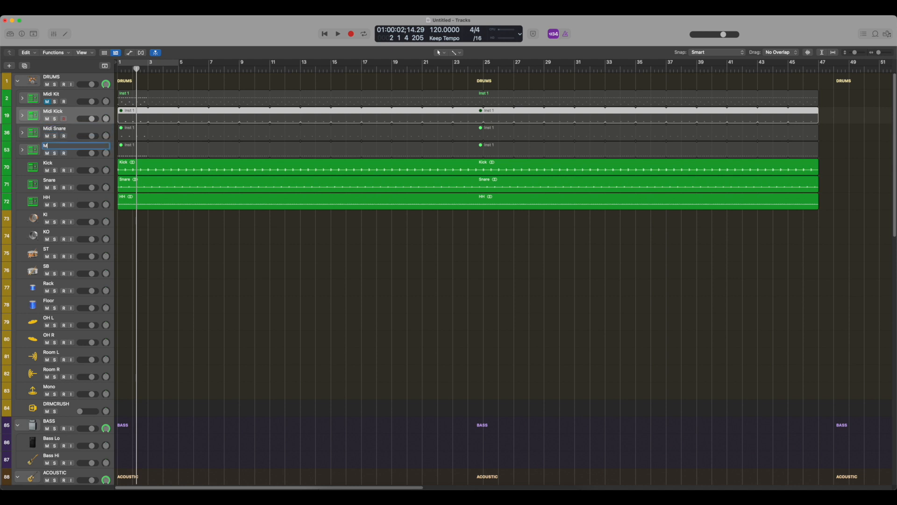
text(idi HH)
key(Return)
- Give the bounced Kick, Snare and HH audio tracks matching monochrome kick drum, snare drum and hi-hat icons
click(33, 167)
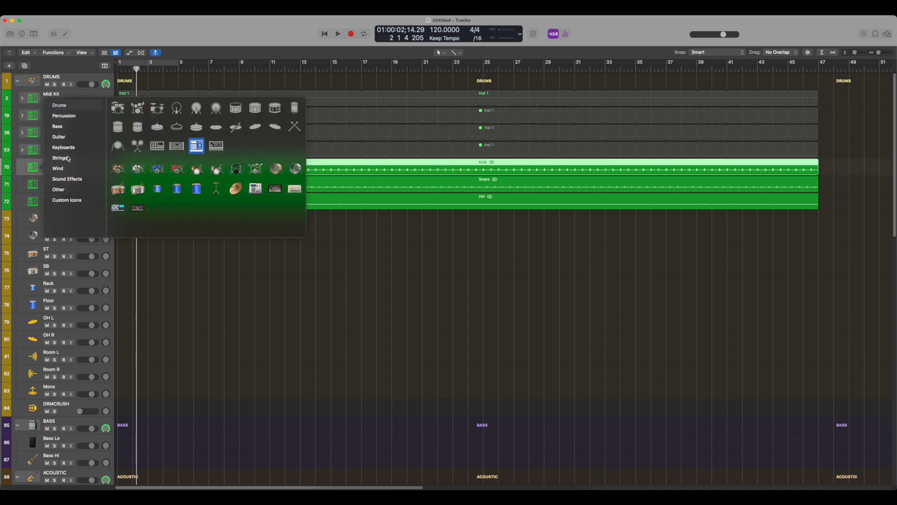
click(196, 110)
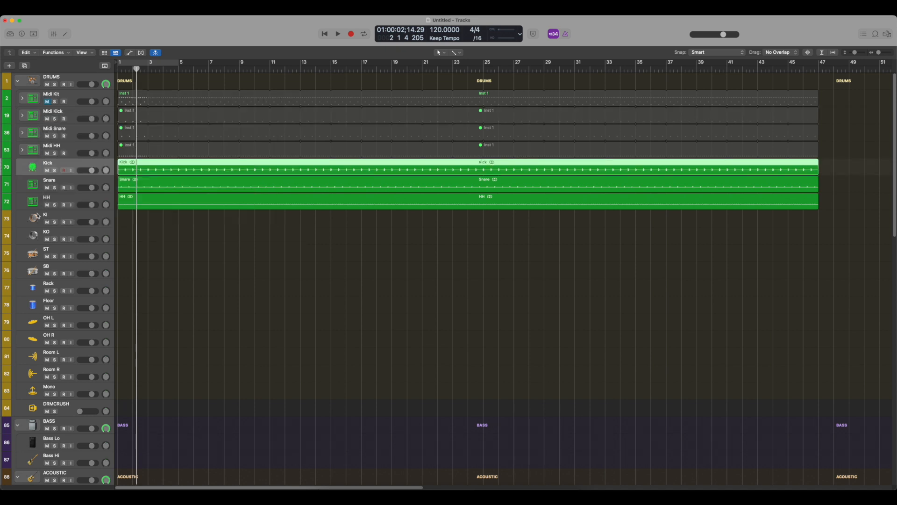
click(35, 187)
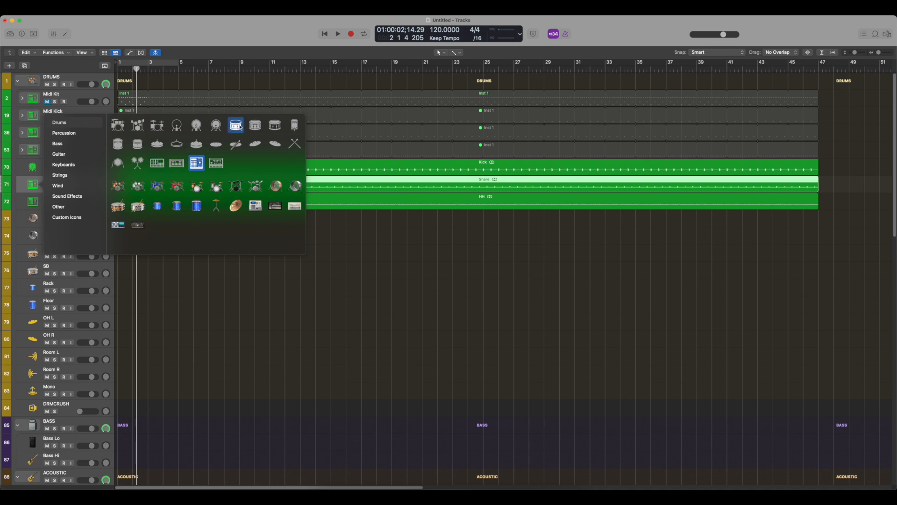
click(263, 127)
click(33, 202)
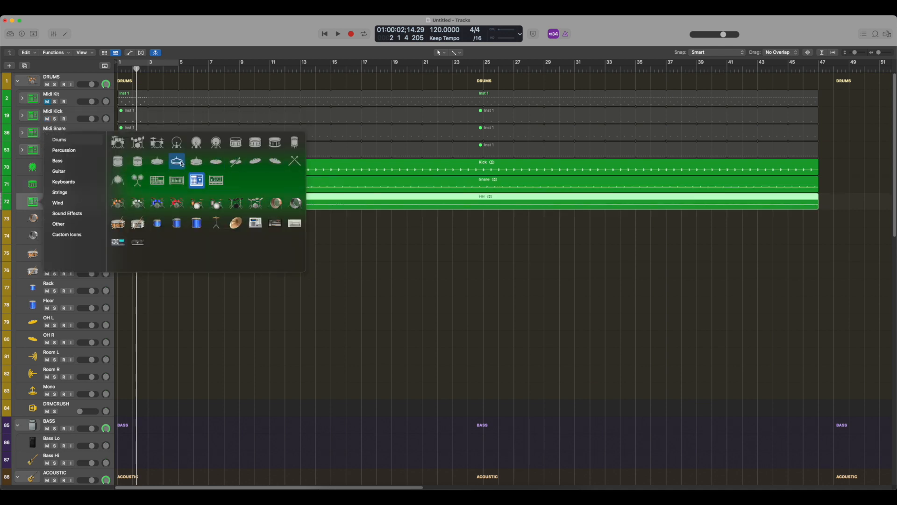
click(161, 164)
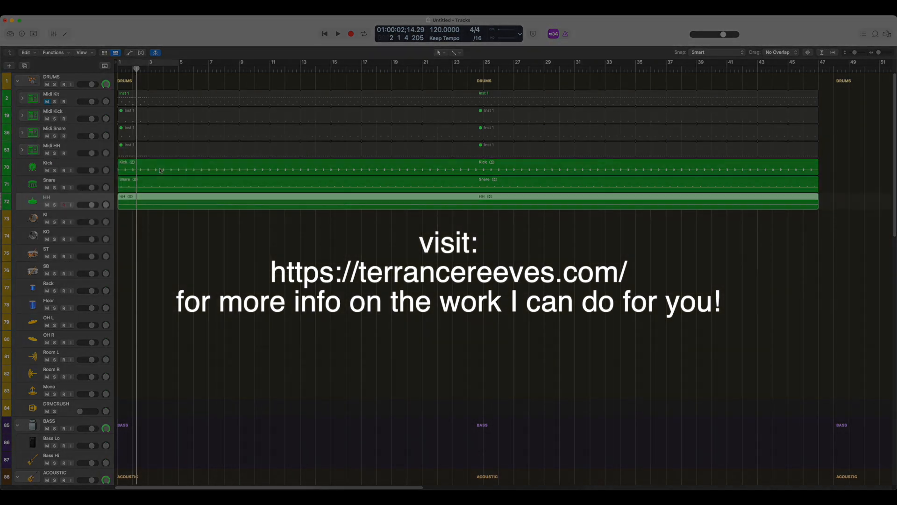